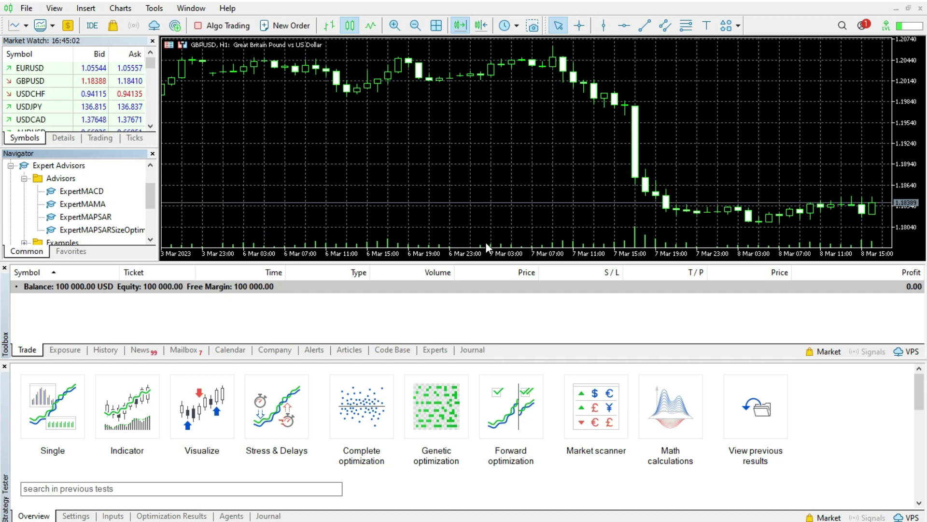
Hide and restore the Strategy Tester panel to reach its single-test settings for ExpertMACD.
click(54, 9)
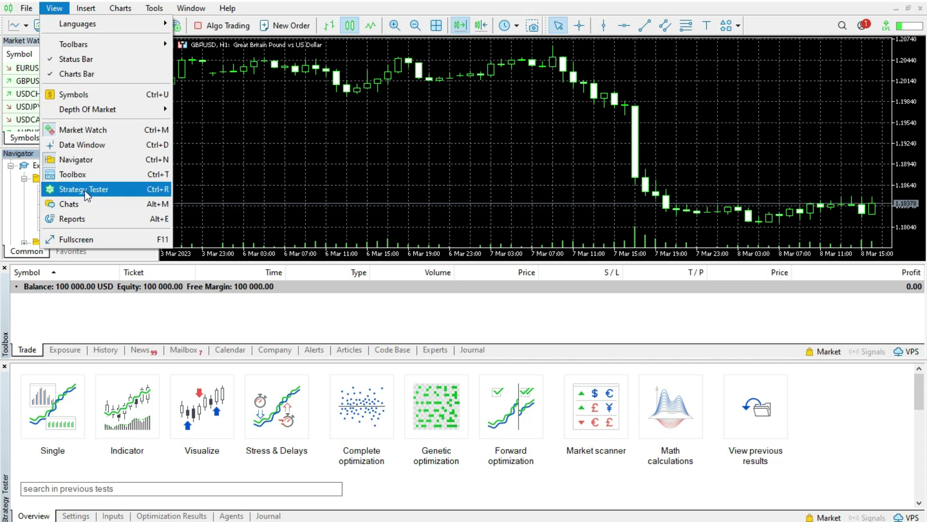
click(85, 191)
click(54, 9)
click(65, 189)
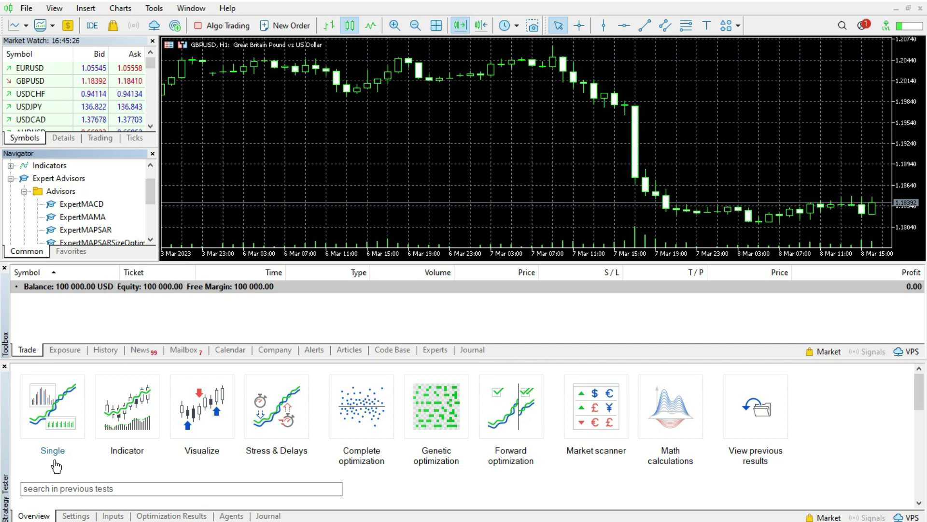
click(55, 462)
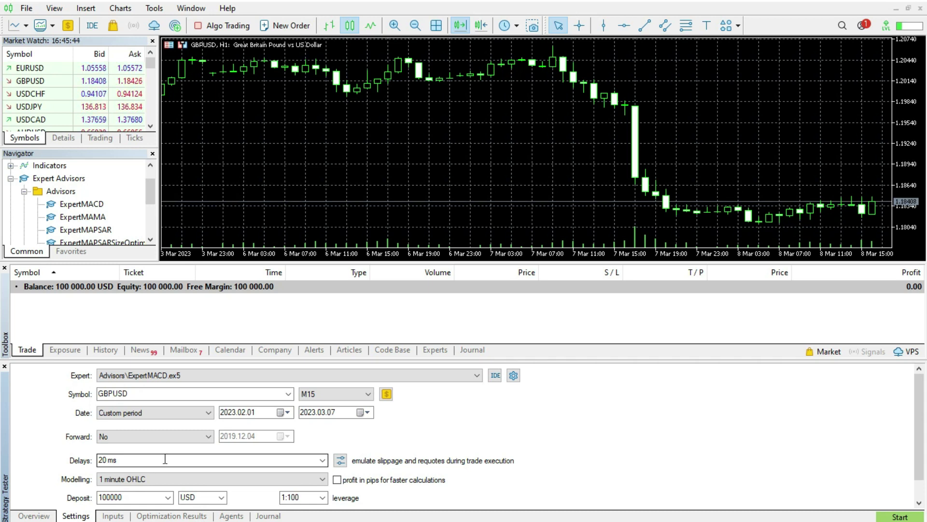
Locate the ExpertMACD_2 set file in Downloads\Example, then go back to MetaTrader 5.
mouse_move(296, 521)
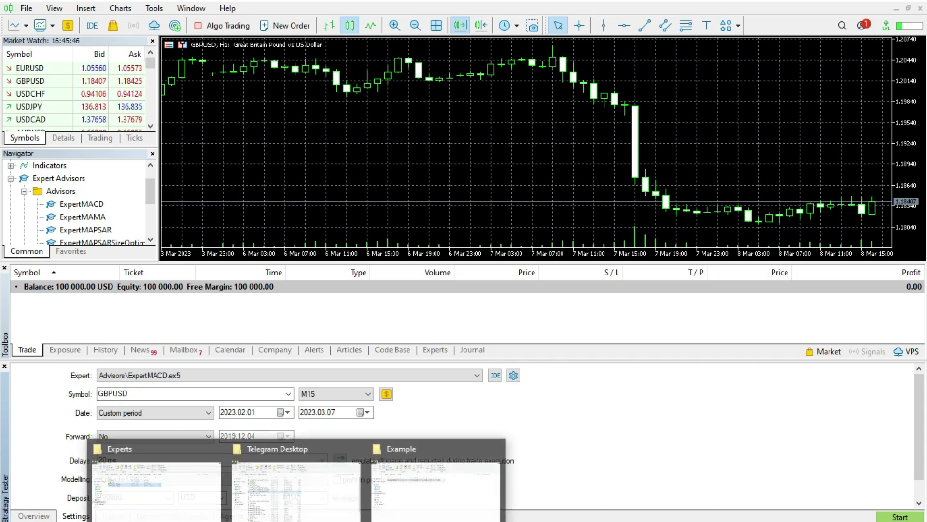
click(389, 499)
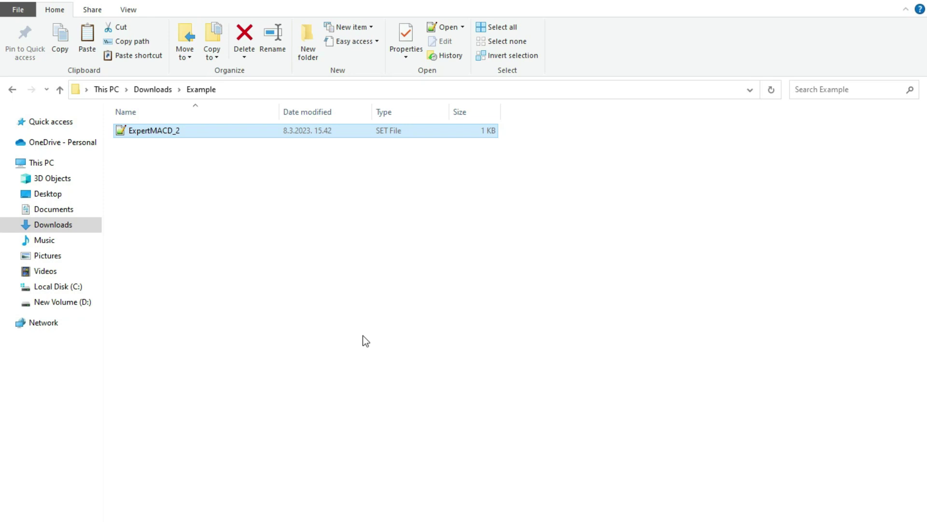
click(182, 377)
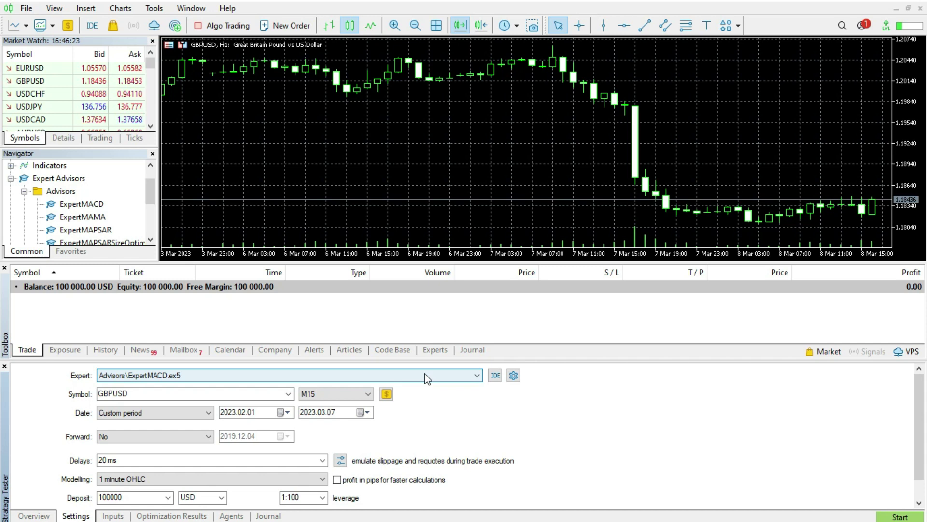
Open the terminal's data folder with File > Open Data Folder.
click(26, 9)
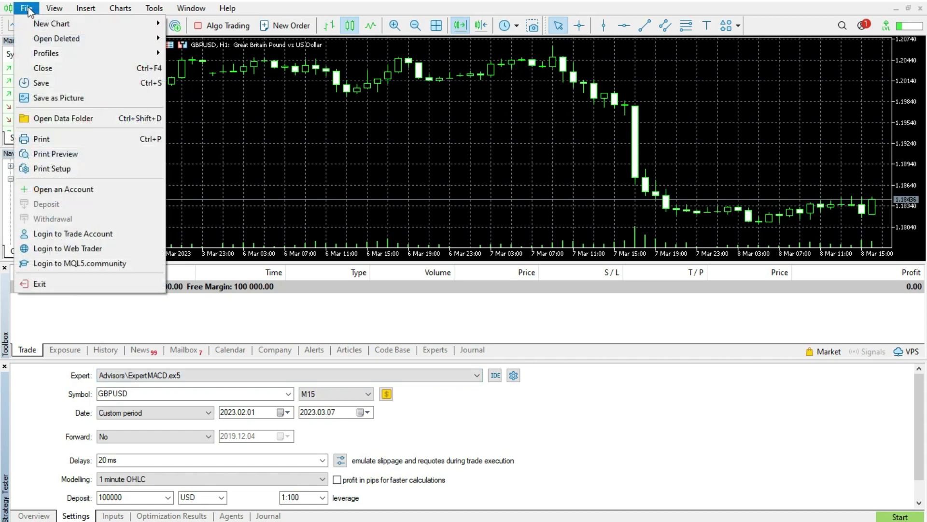
click(54, 123)
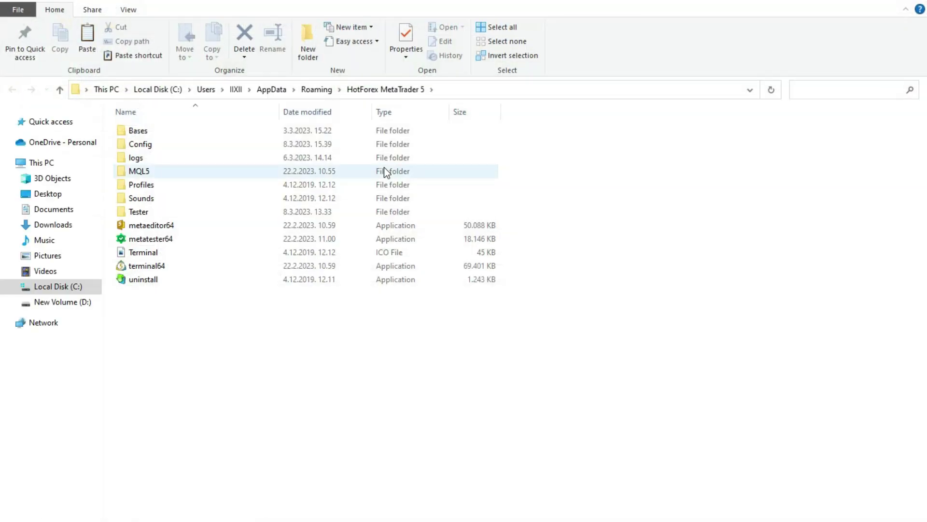
Paste ExpertMACD_2 into MQL5\Profiles\Tester, replacing the file already there.
click(142, 177)
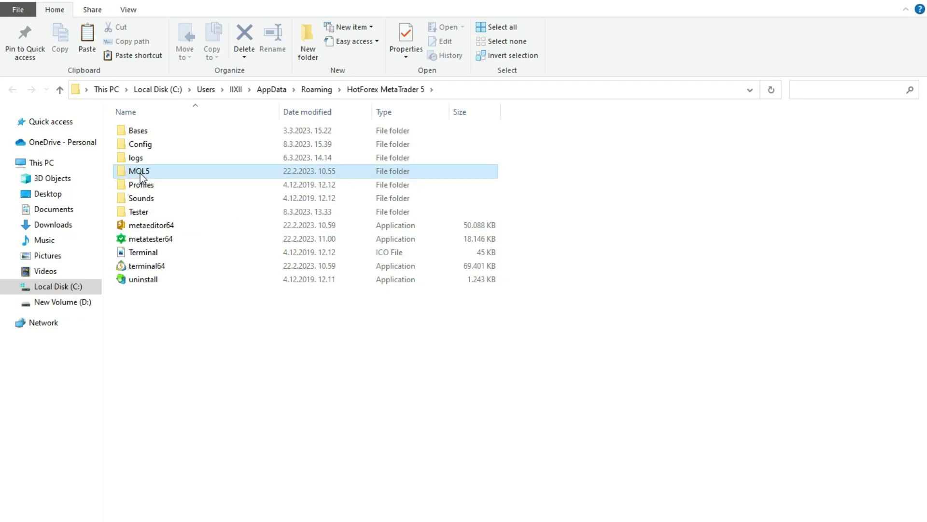
double_click(142, 177)
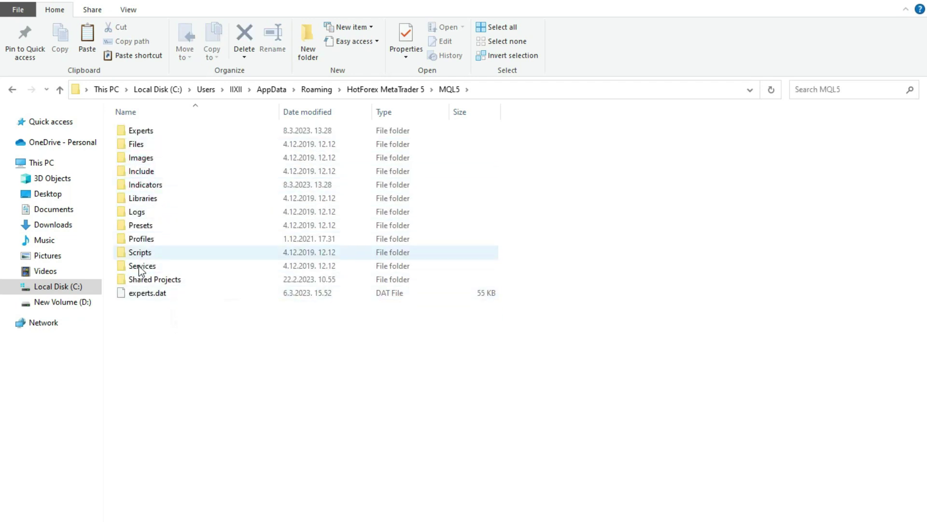
double_click(143, 241)
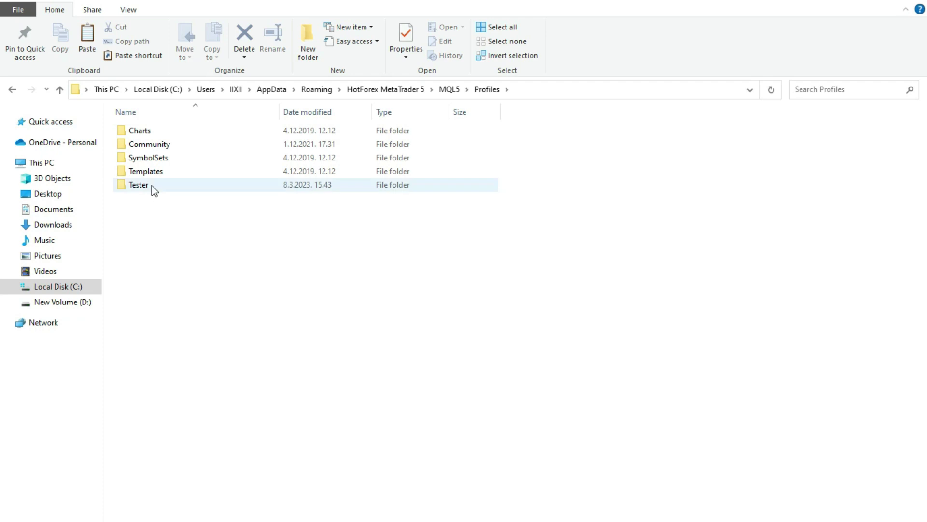
mouse_move(140, 185)
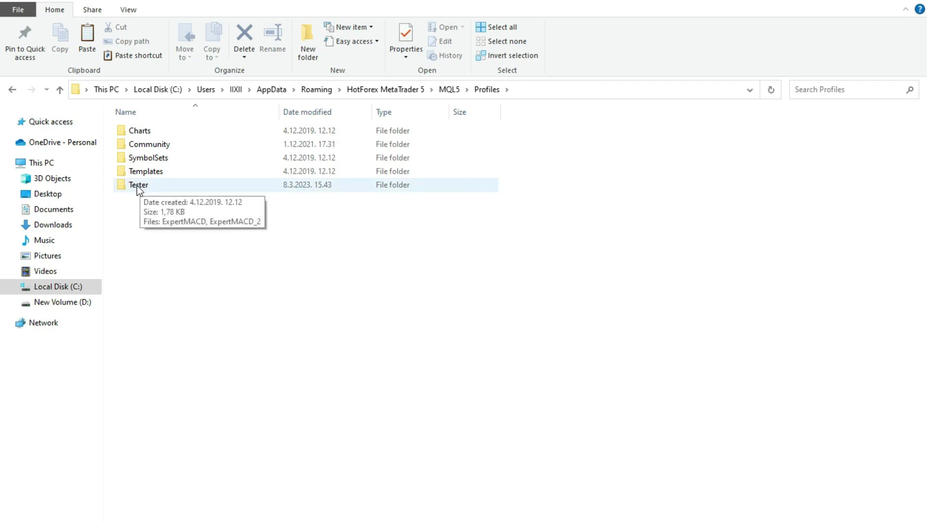
double_click(137, 185)
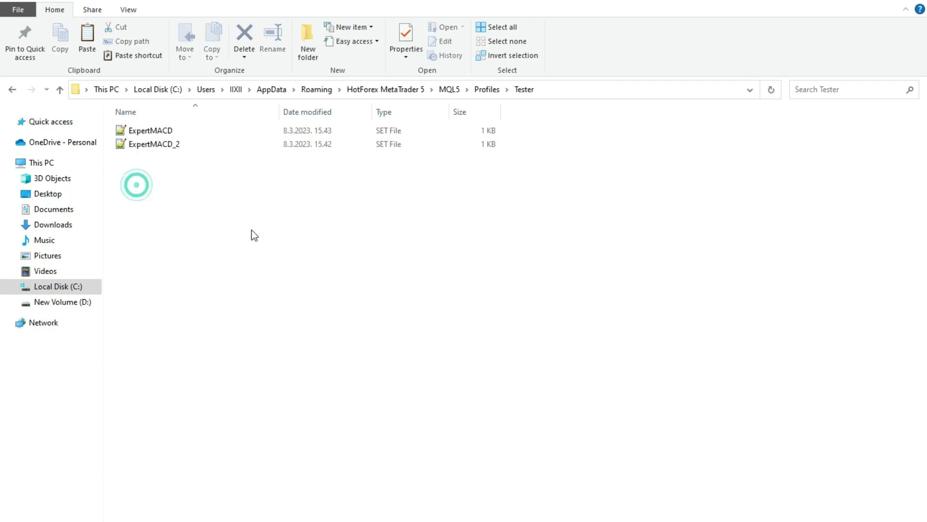
right_click(198, 189)
click(227, 298)
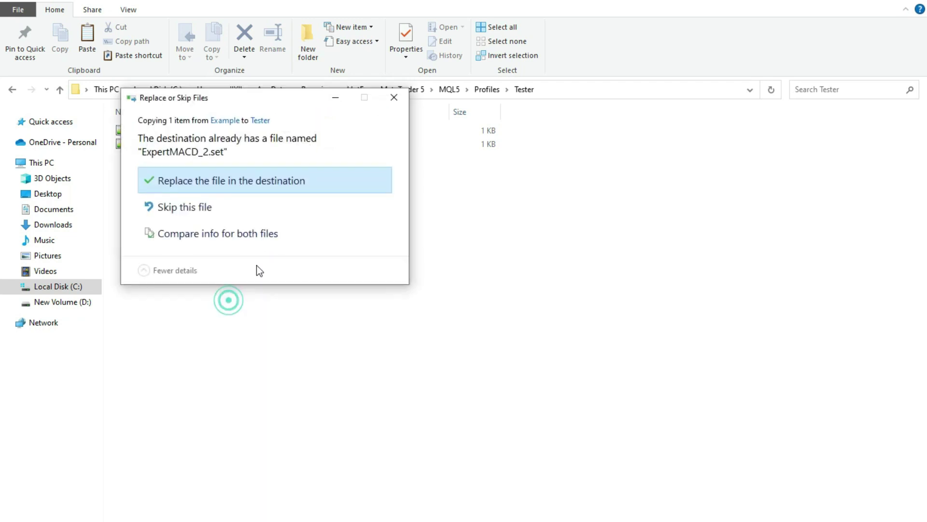
click(221, 209)
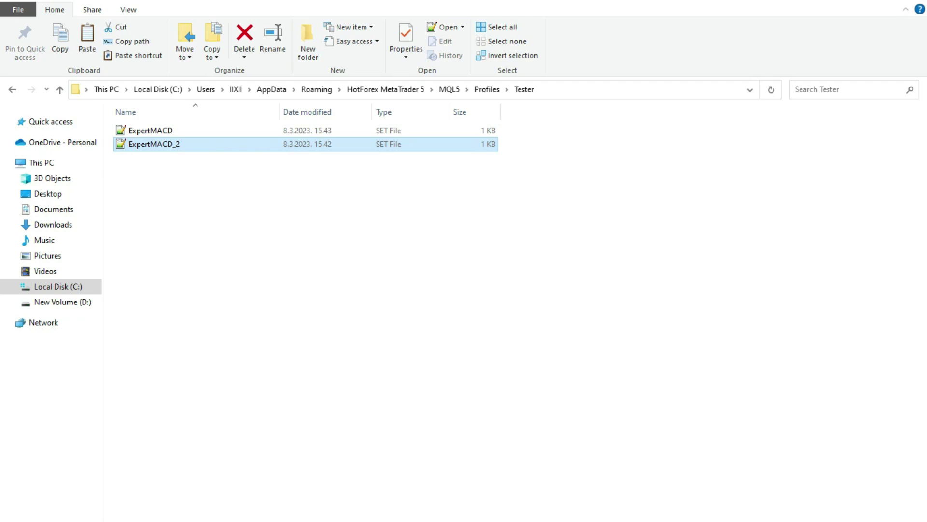
Back in MetaTrader 5, show the ExpertMACD inputs such as PeriodFast 12 and TakeProfit 50.
click(471, 520)
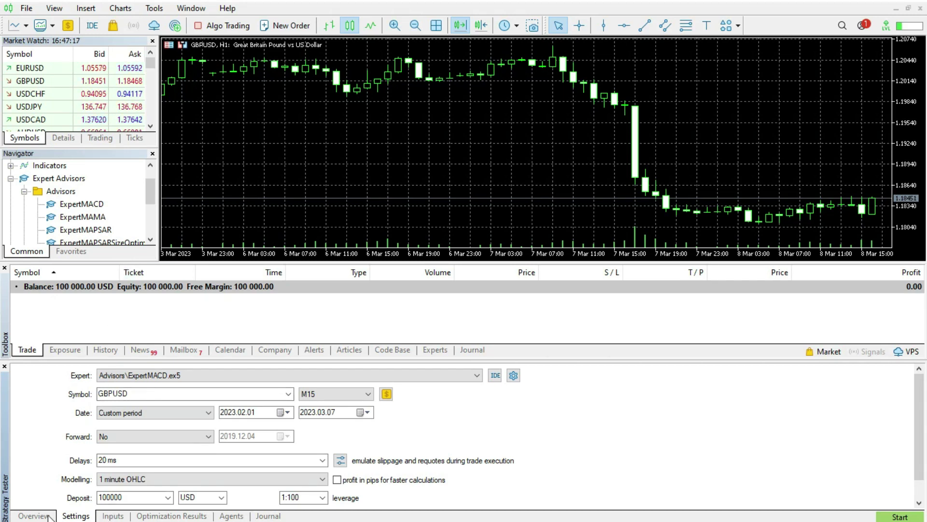
click(112, 516)
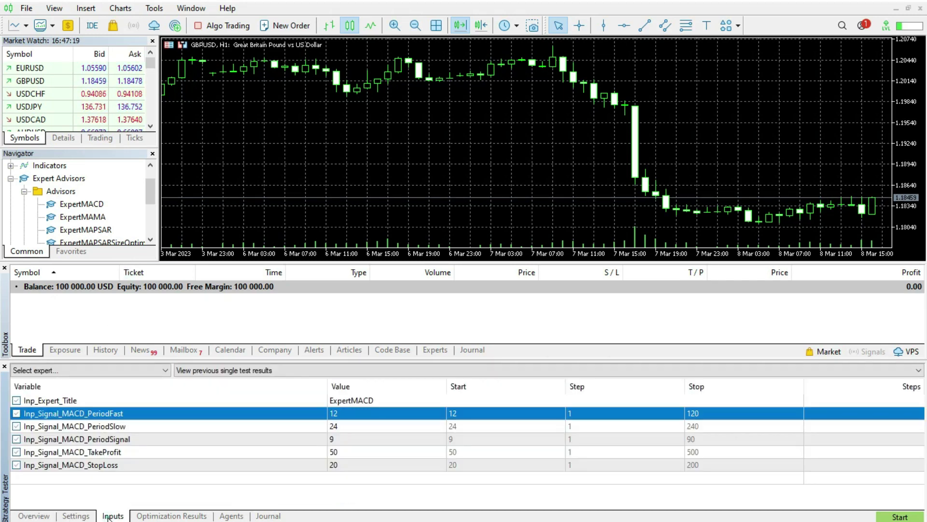
Load the ExpertMACD_2 set file from the Tester folder into the Inputs table.
right_click(182, 387)
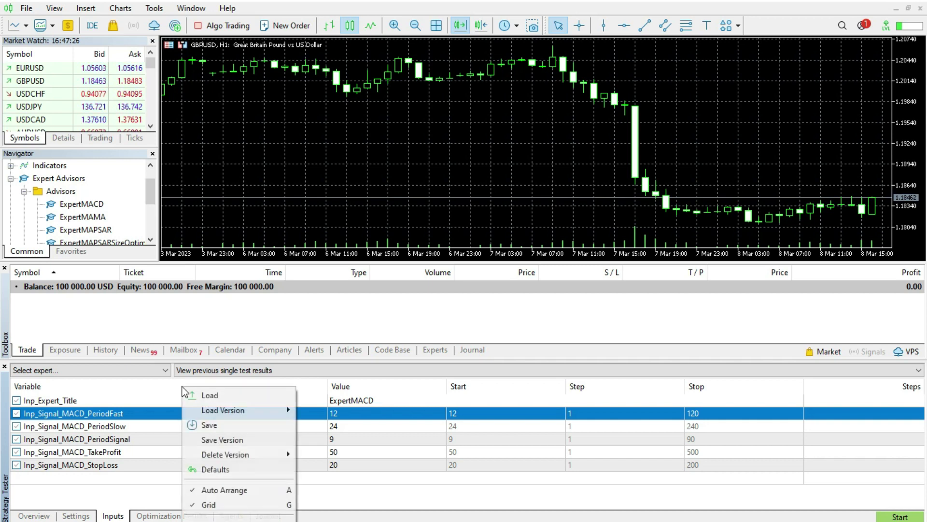
click(211, 396)
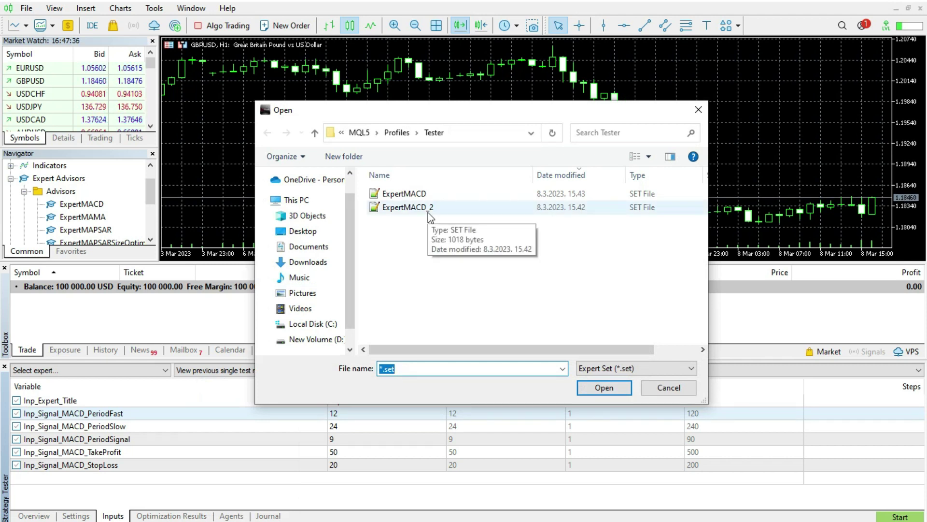
click(413, 211)
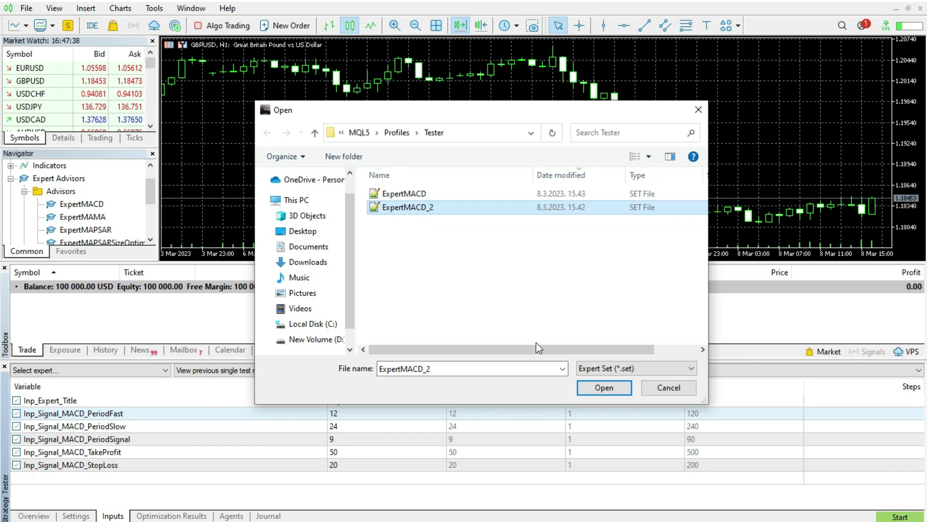
click(611, 394)
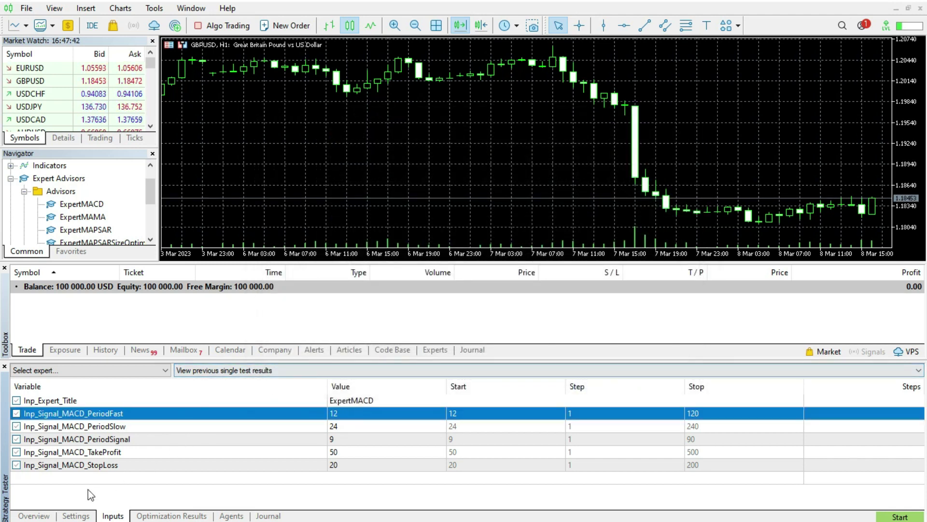
Set the test period to Last month and the timeframe to H1, then start the GBPUSD backtest.
click(76, 515)
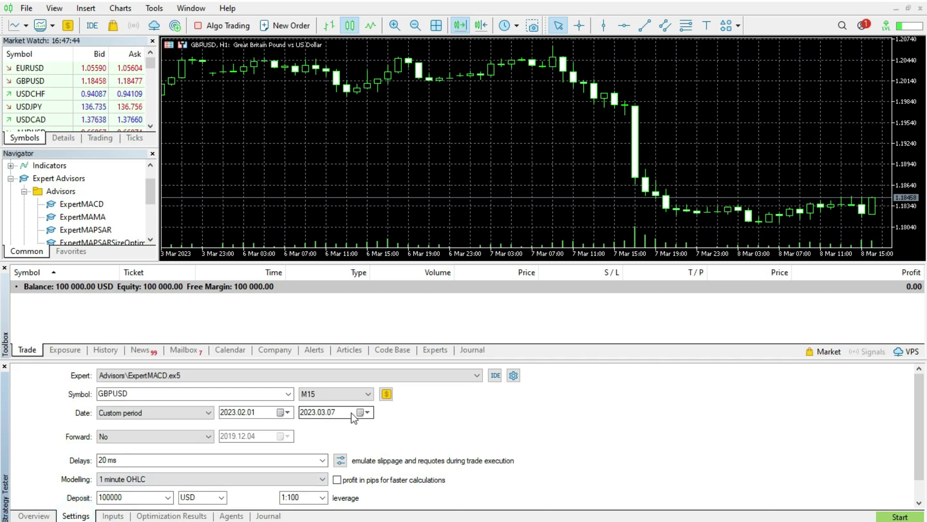
click(155, 413)
click(132, 433)
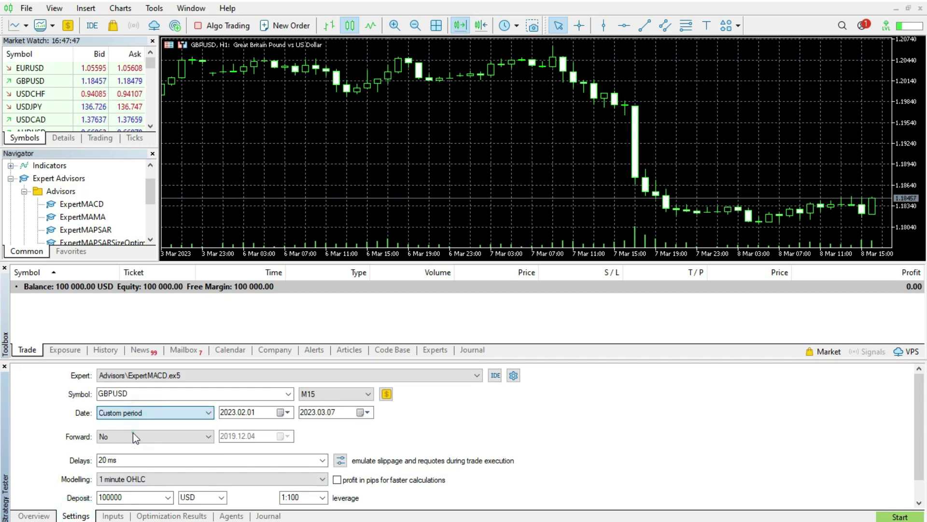
click(341, 395)
click(333, 314)
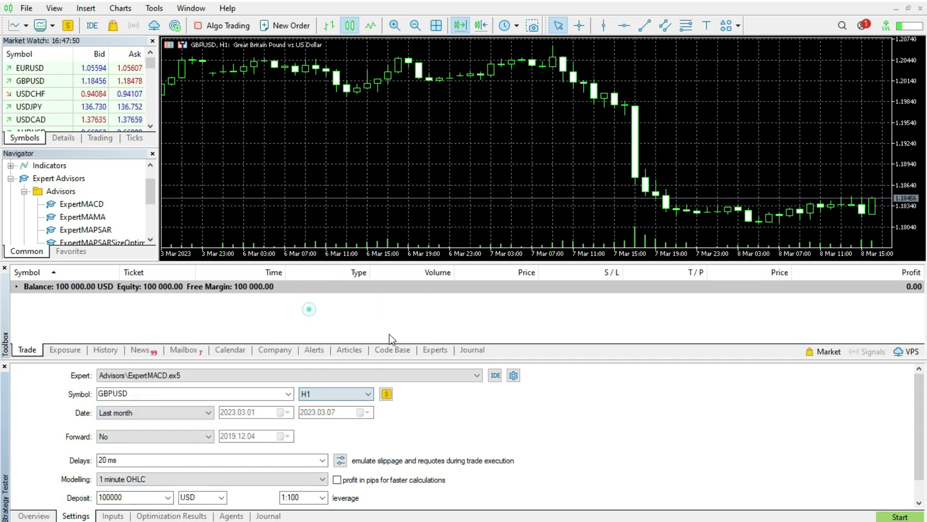
drag(919, 386, 919, 406)
click(899, 516)
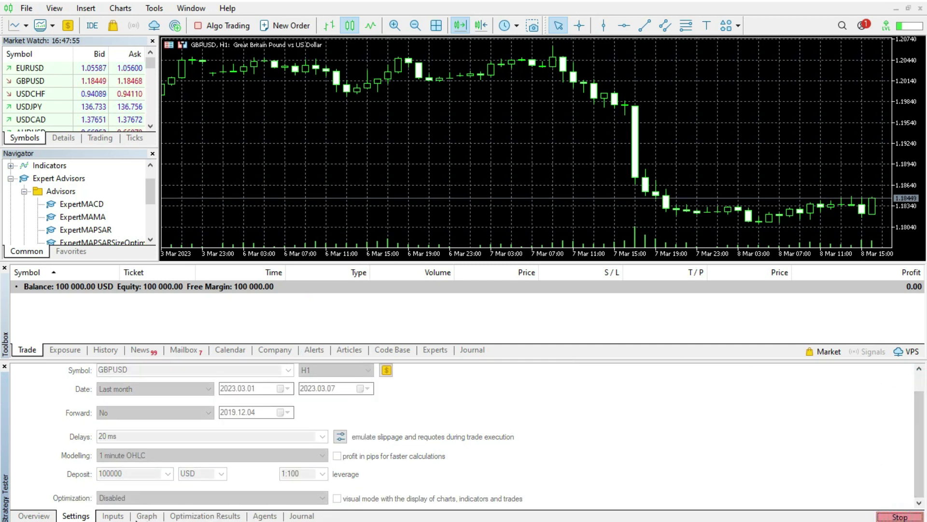
Review the backtest statistics, then the balance and equity curves for 2023.03.01–2023.03.06.
click(154, 516)
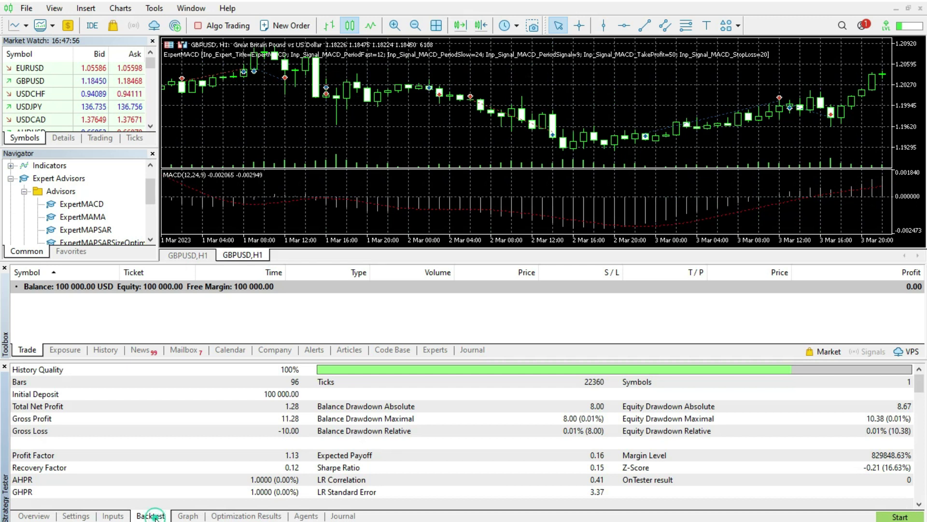
click(182, 516)
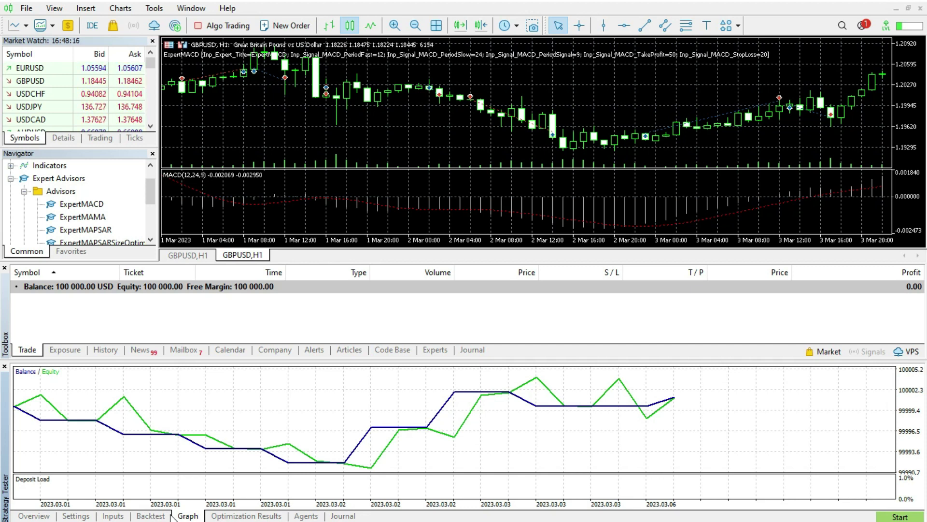
Show the ExpertMACD inputs again with their Start, Step and Stop values, e.g. PeriodFast 12–120.
click(113, 515)
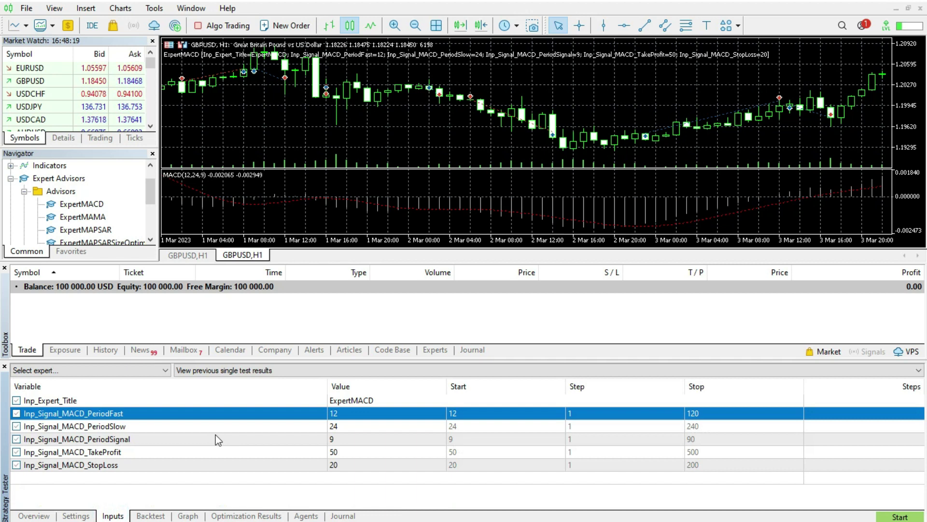